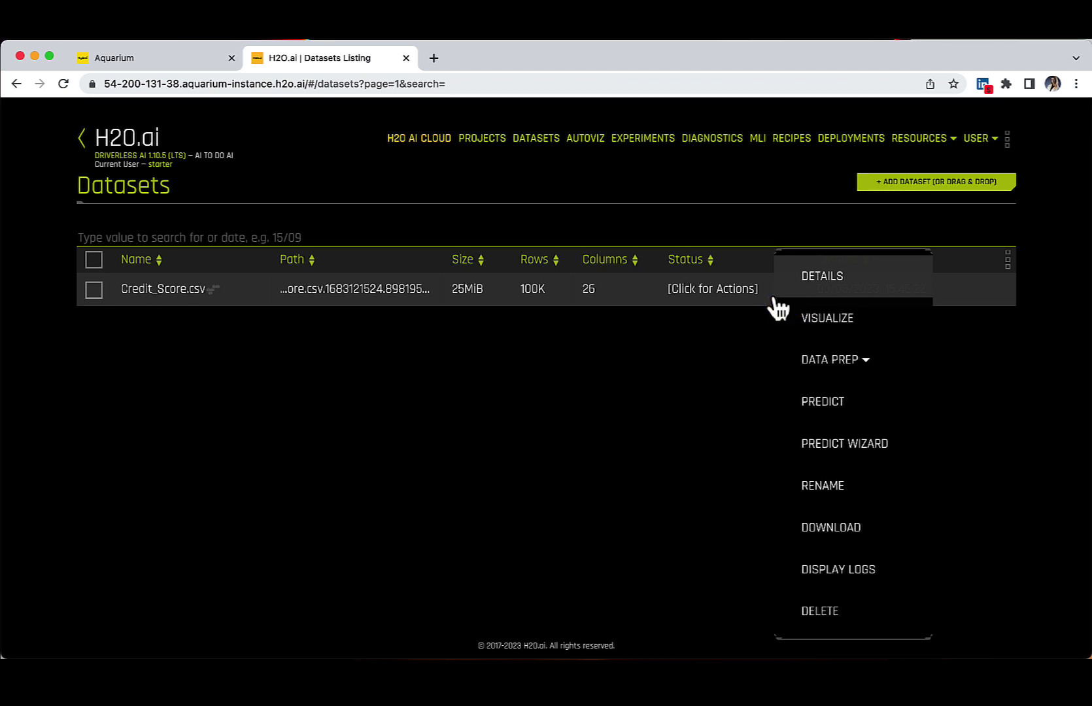
pyautogui.click(882, 289)
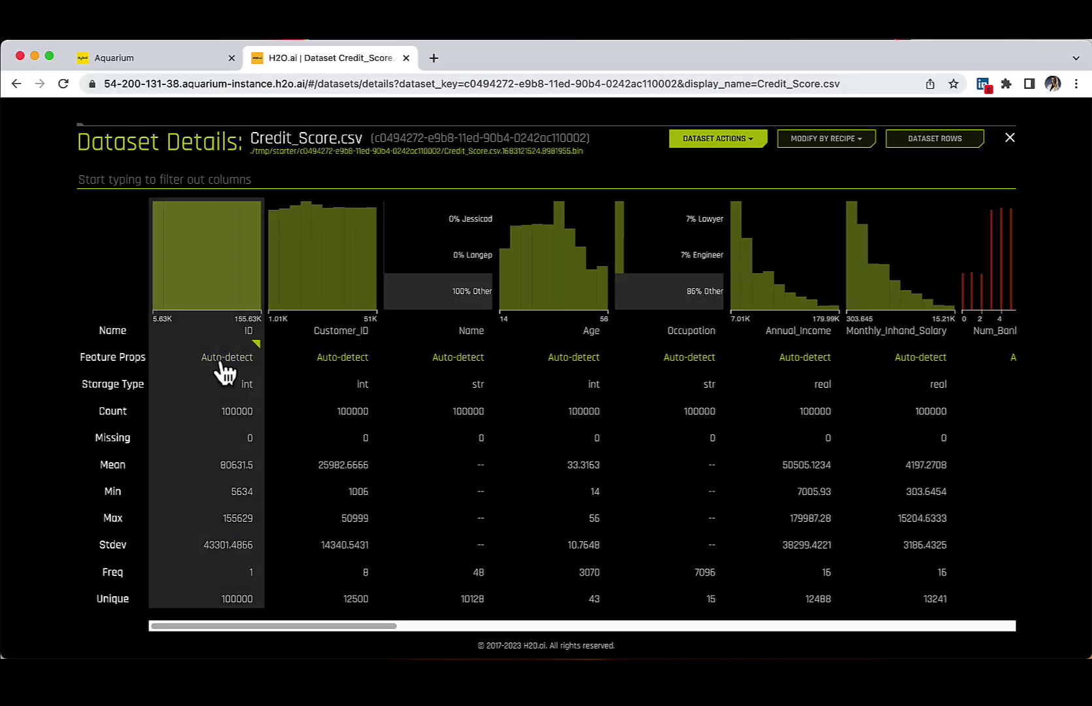
pyautogui.moveTo(227, 358)
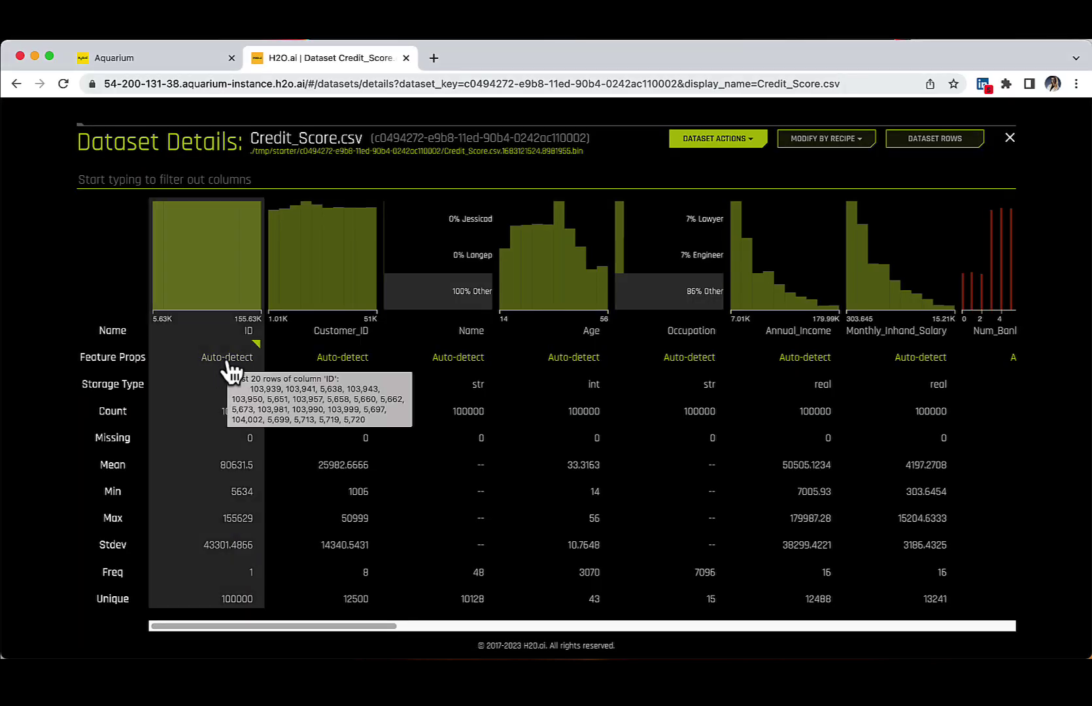
pyautogui.click(227, 359)
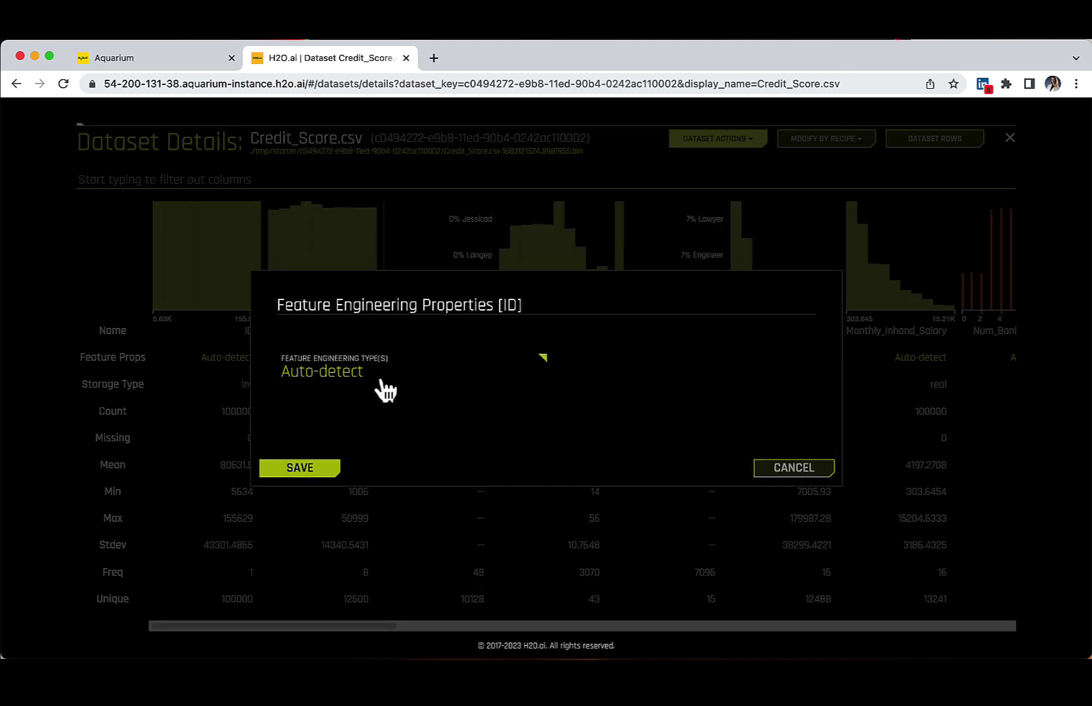
pyautogui.click(826, 484)
pyautogui.moveTo(805, 357)
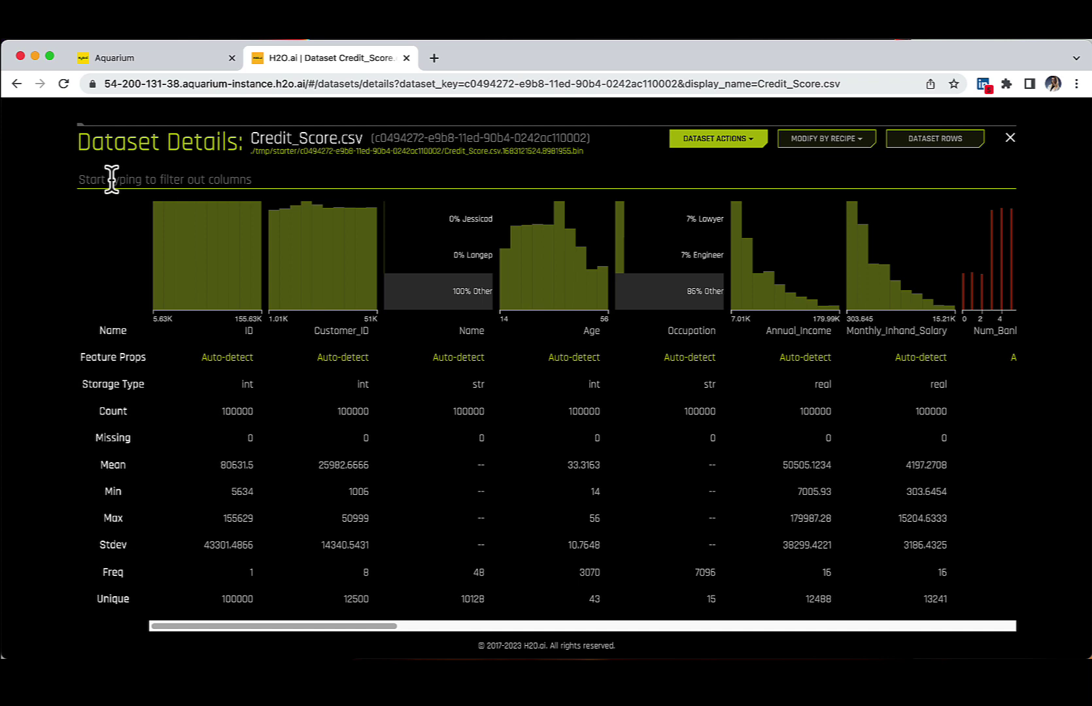
# Focus the column filter field to narrow the statistics to credit-related columns.
pyautogui.click(112, 179)
pyautogui.write('credit')
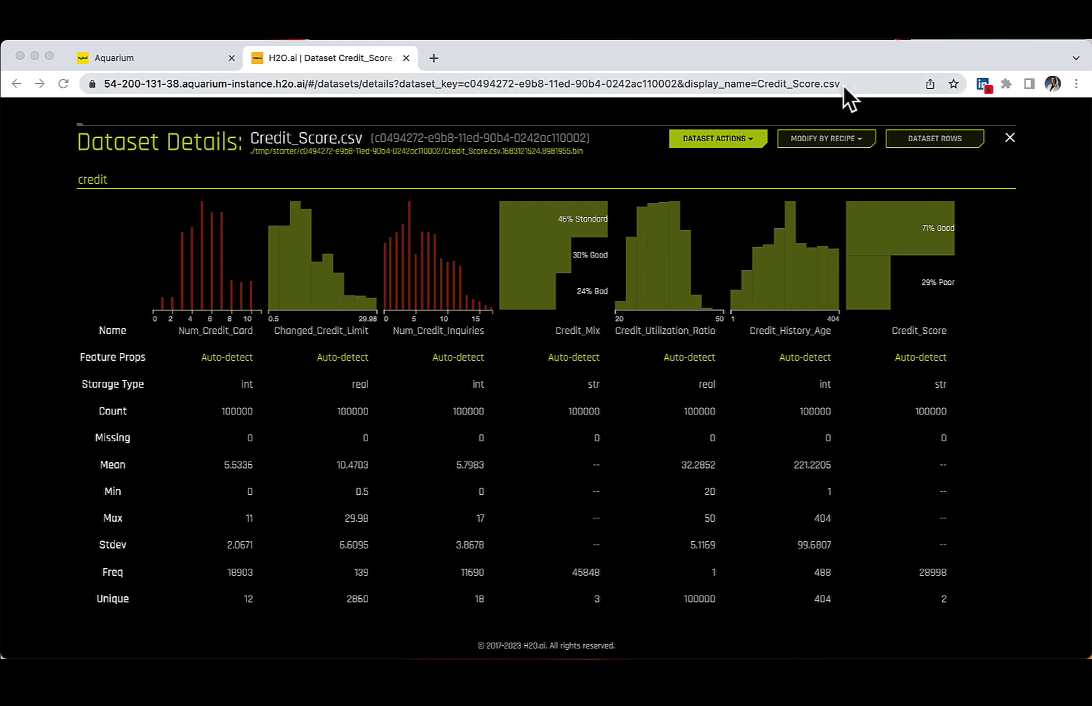
# Preview Credit_Score.csv's raw rows, then go back to the all-column statistics overview.
pyautogui.click(977, 154)
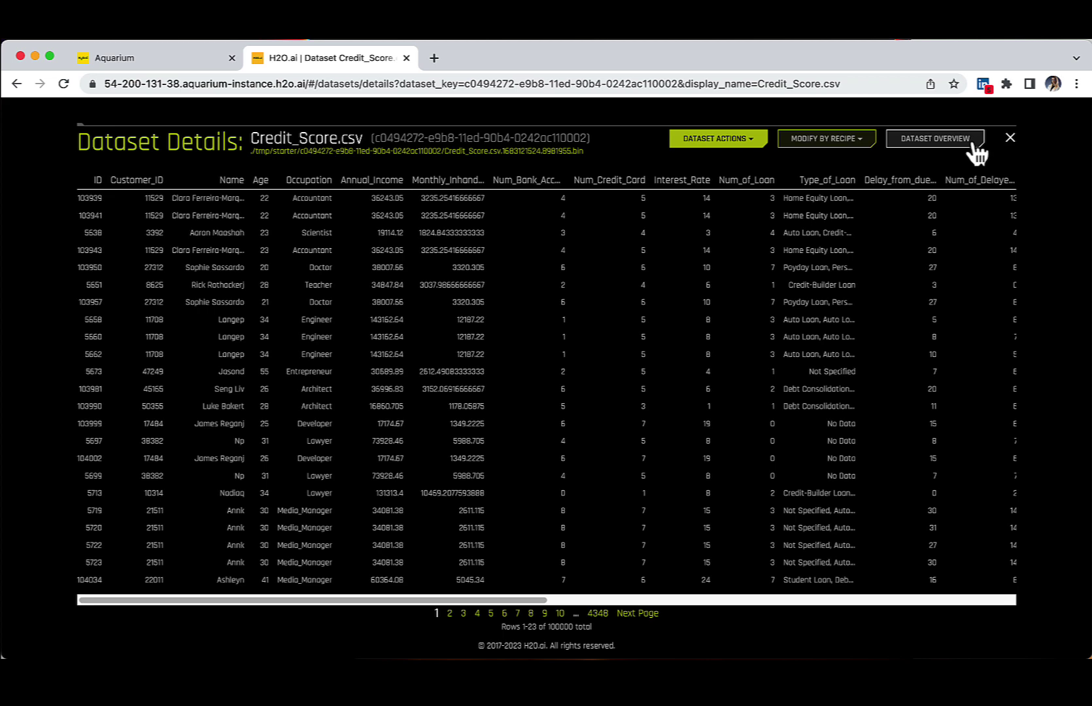
pyautogui.moveTo(541, 599); pyautogui.dragTo(734, 601)
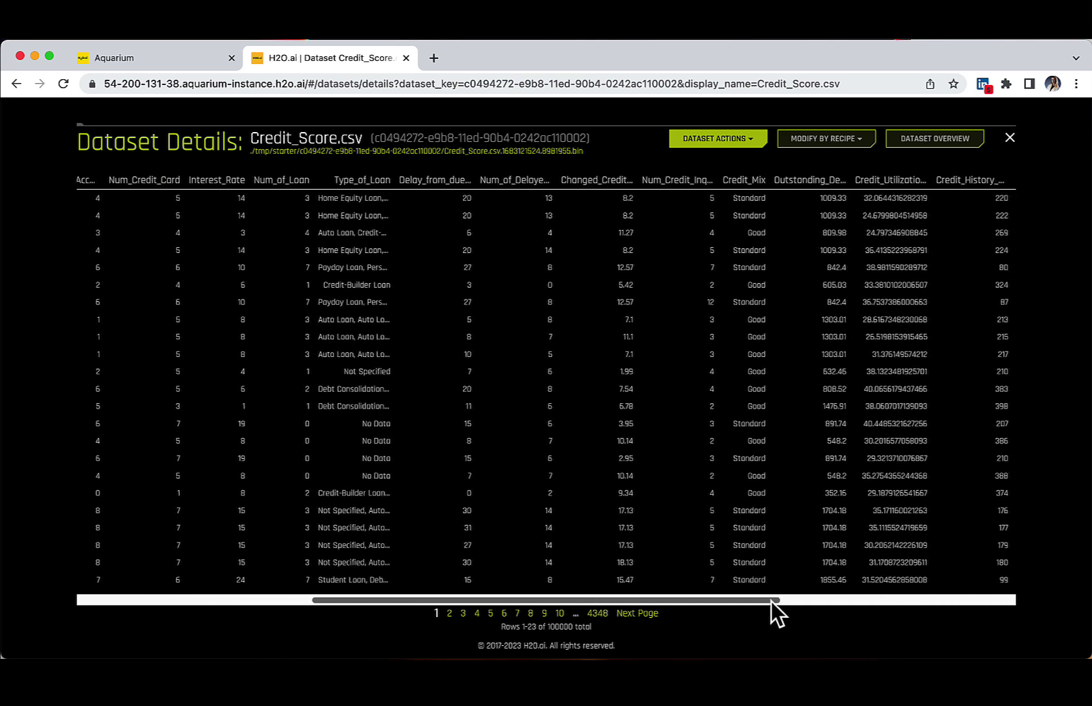
pyautogui.moveTo(734, 602)
pyautogui.mouseDown()
pyautogui.moveTo(1027, 601)
pyautogui.moveTo(457, 586)
pyautogui.mouseUp()
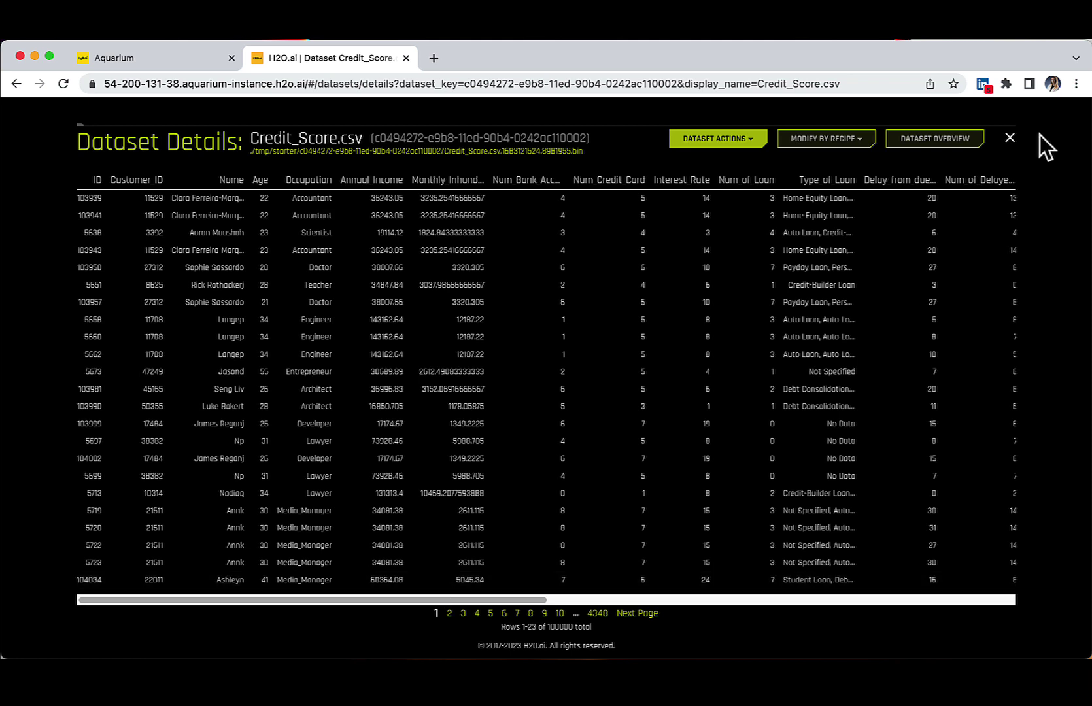
pyautogui.click(961, 152)
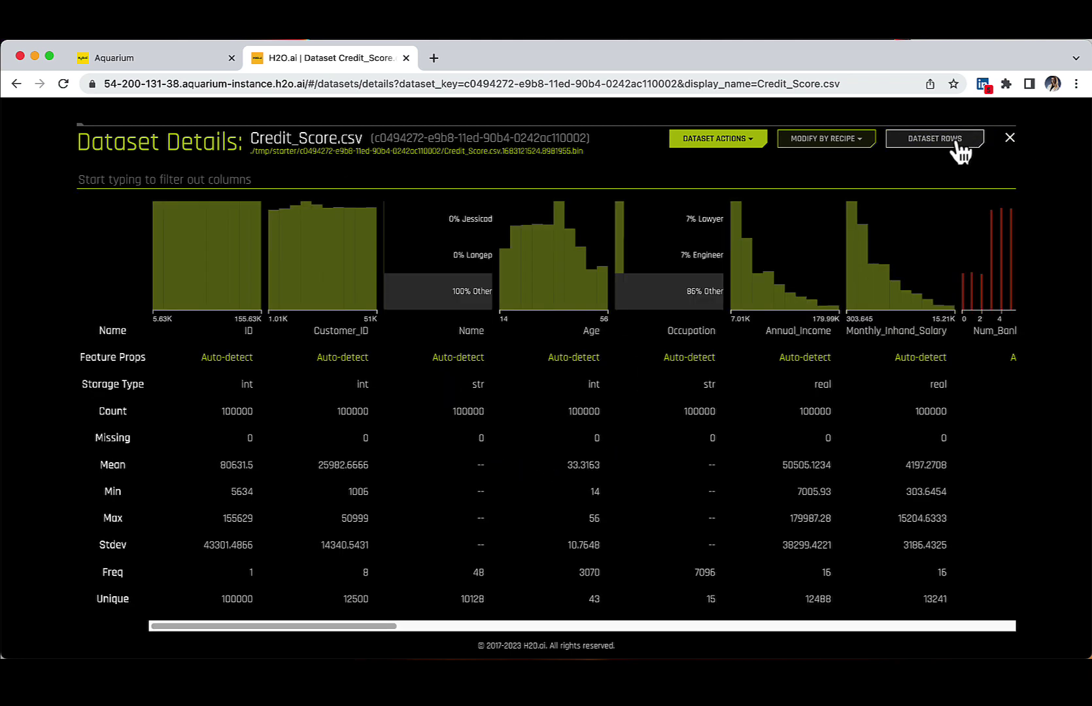